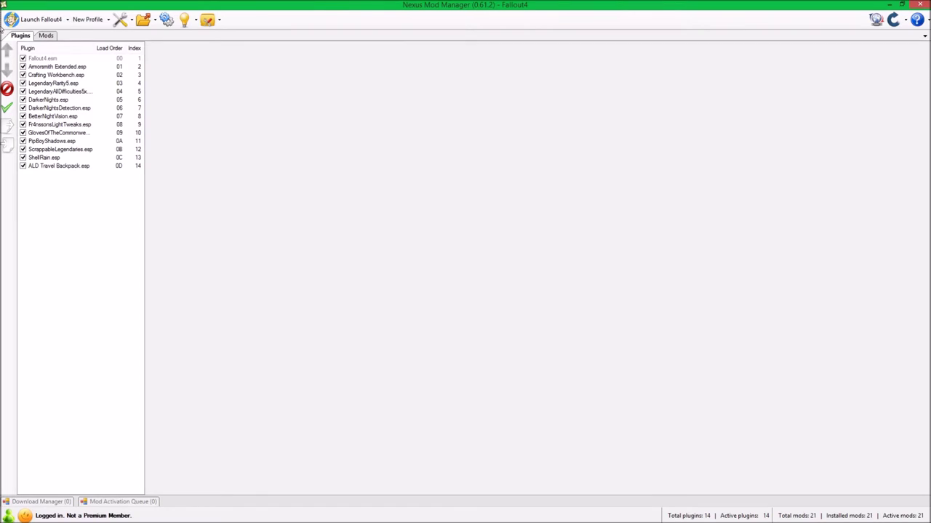
Check the mods and plugins lists, launch Fallout4 from the mod manager, and quit the game launcher.
left_click(49, 37)
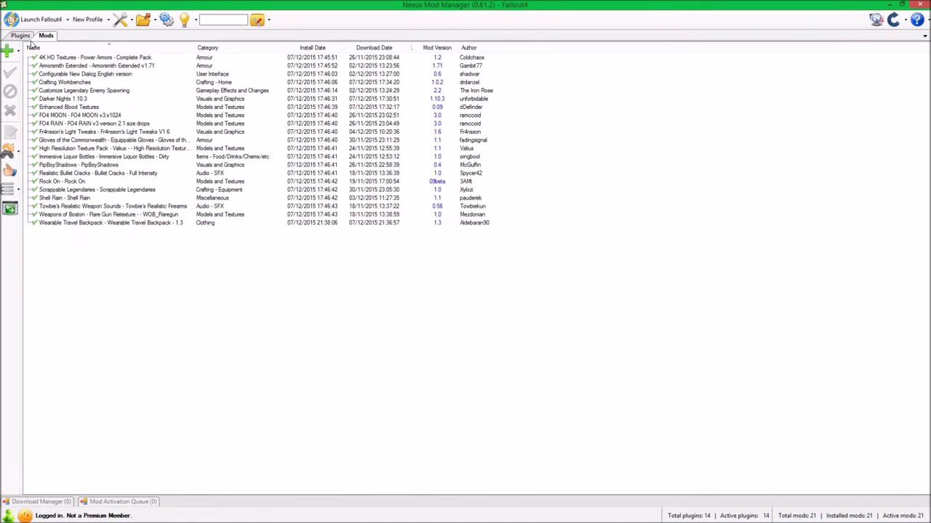
left_click(20, 36)
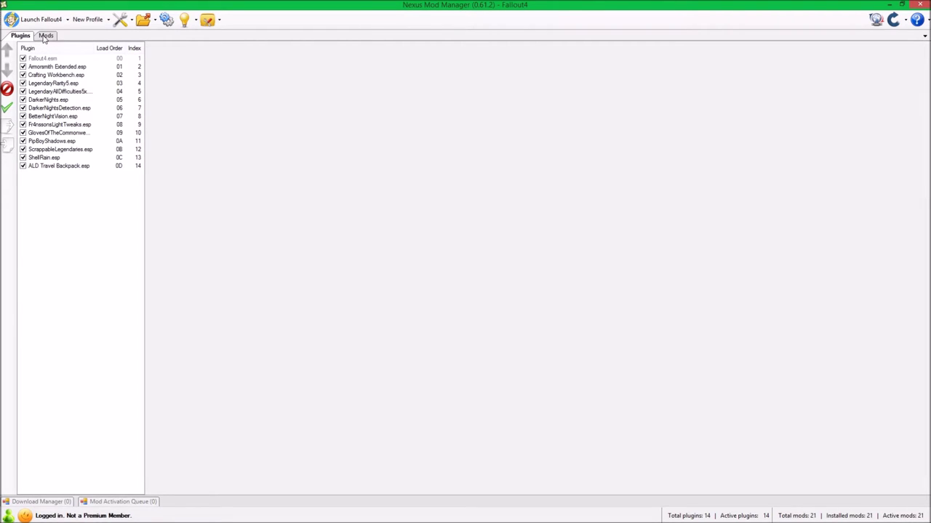
left_click(41, 22)
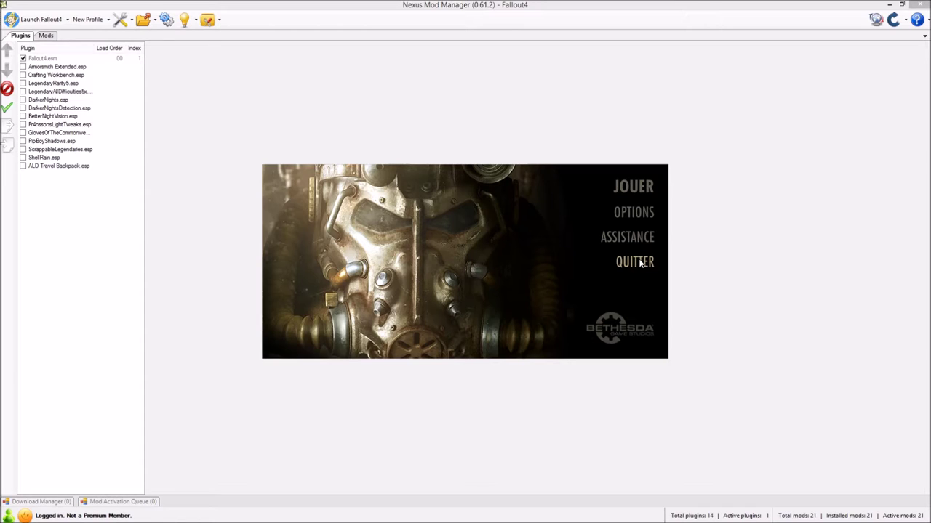
left_click(641, 263)
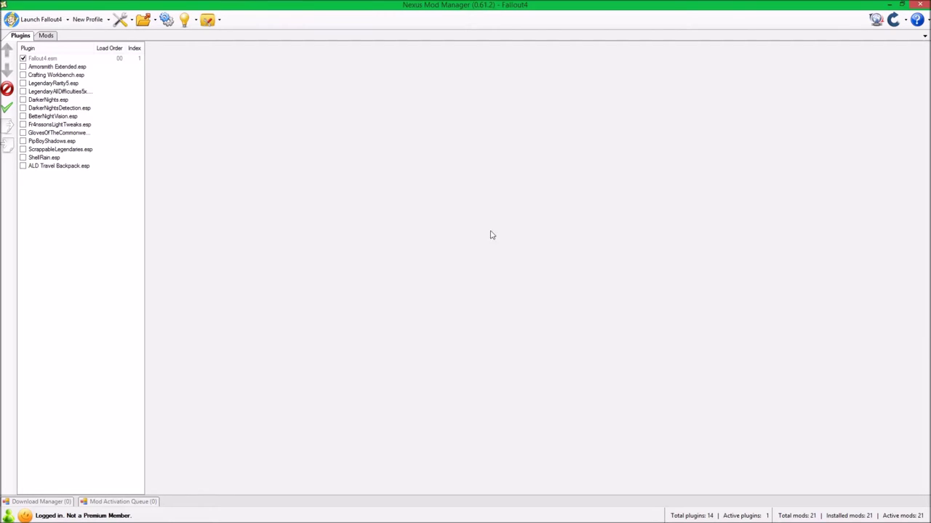
Enable all the managed plugins.
left_click(7, 107)
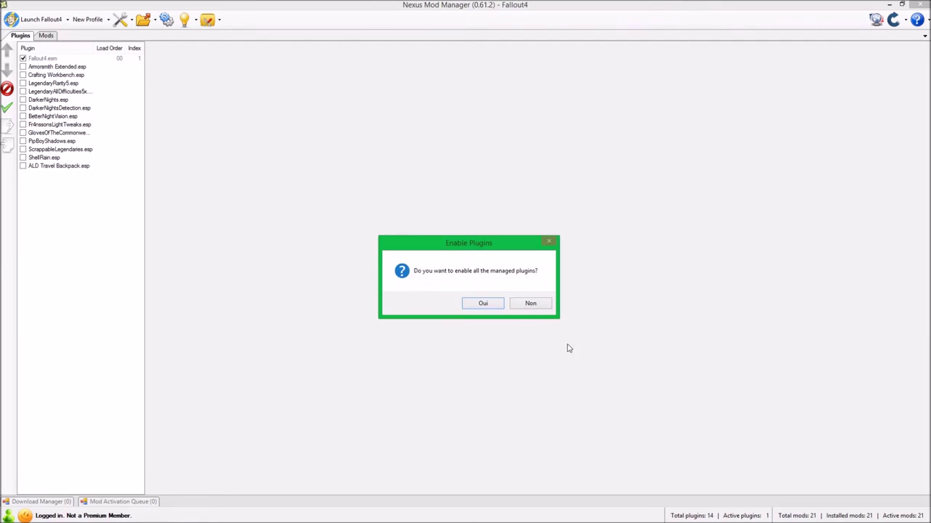
left_click(483, 305)
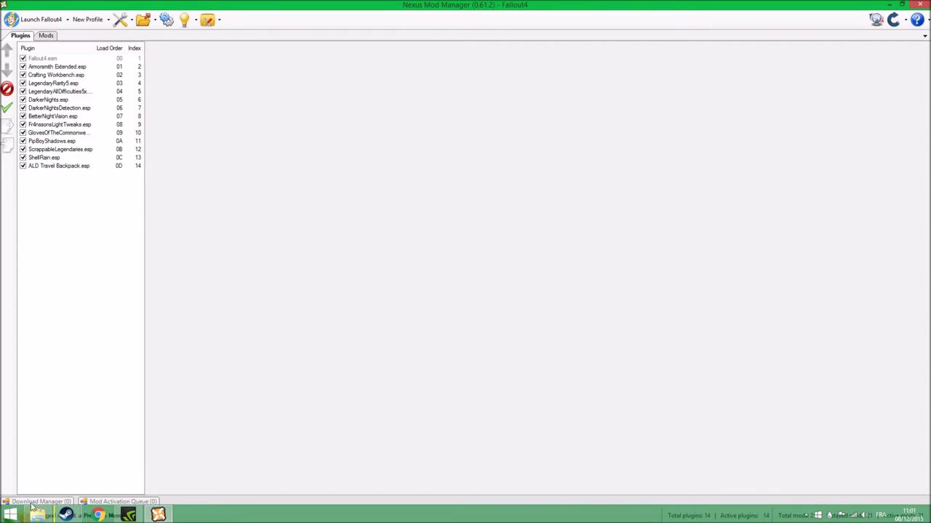
Switch to the Fallout 4 folder in File Explorer and check Fallout4Launcher.exe, then return to Nexus Mod Manager.
mouse_move(41, 516)
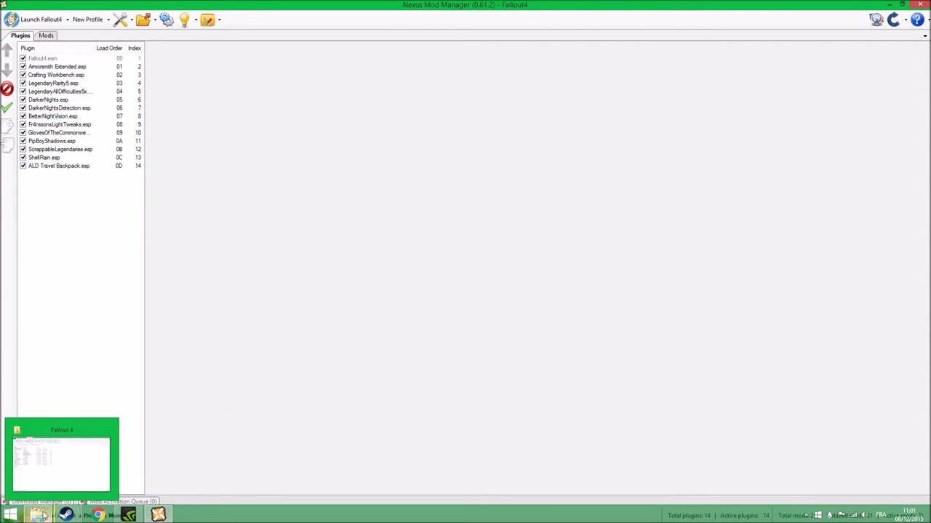
left_click(61, 463)
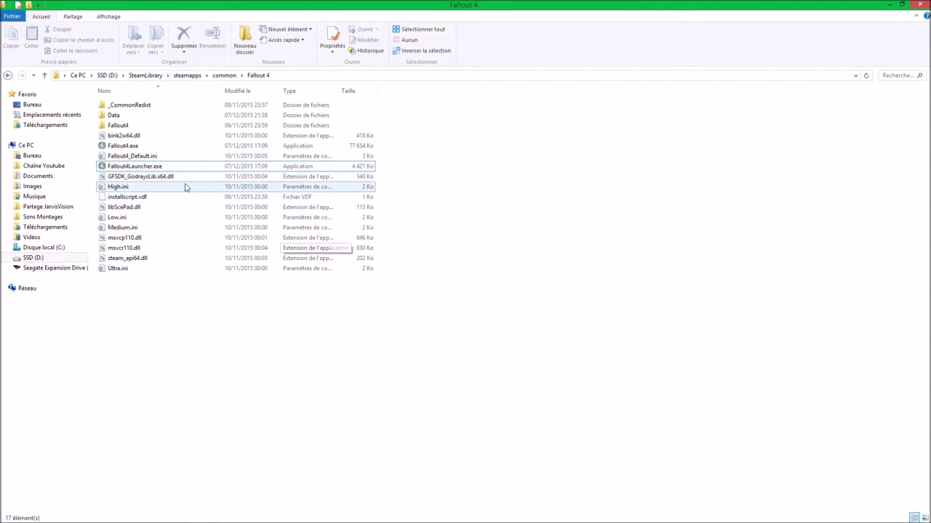
left_click(291, 166)
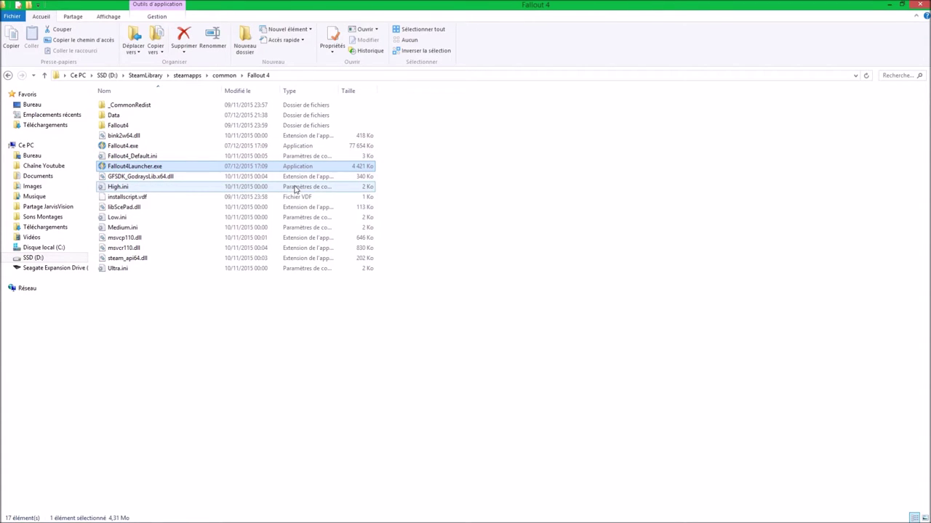
left_click(887, 5)
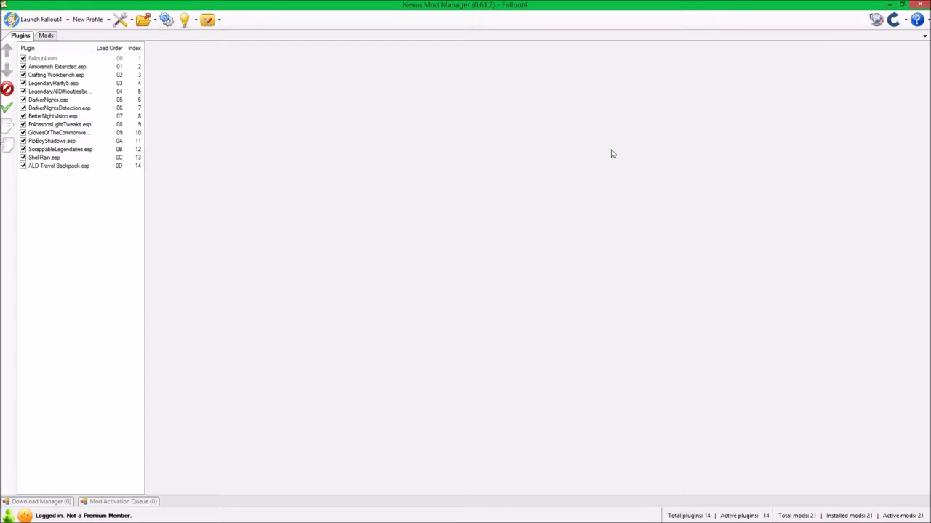
left_click(67, 19)
left_click(69, 22)
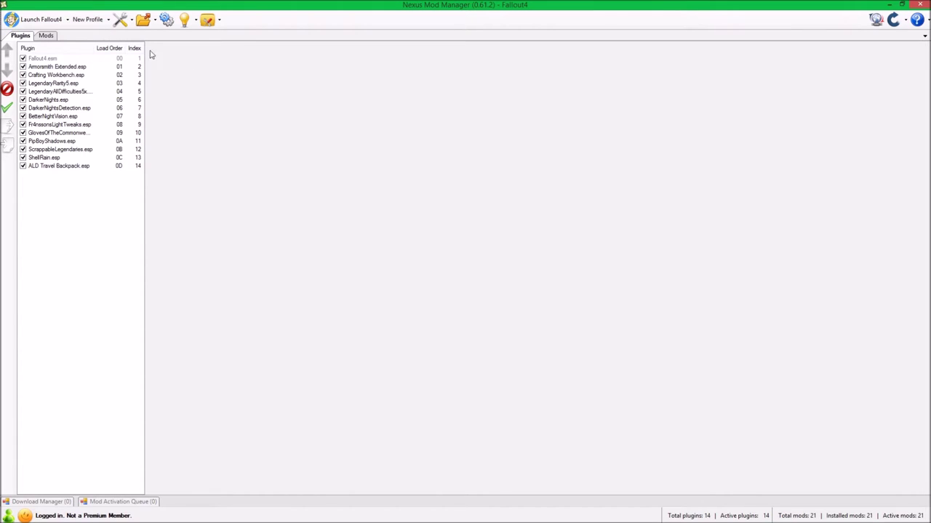
left_click(68, 20)
left_click(108, 58)
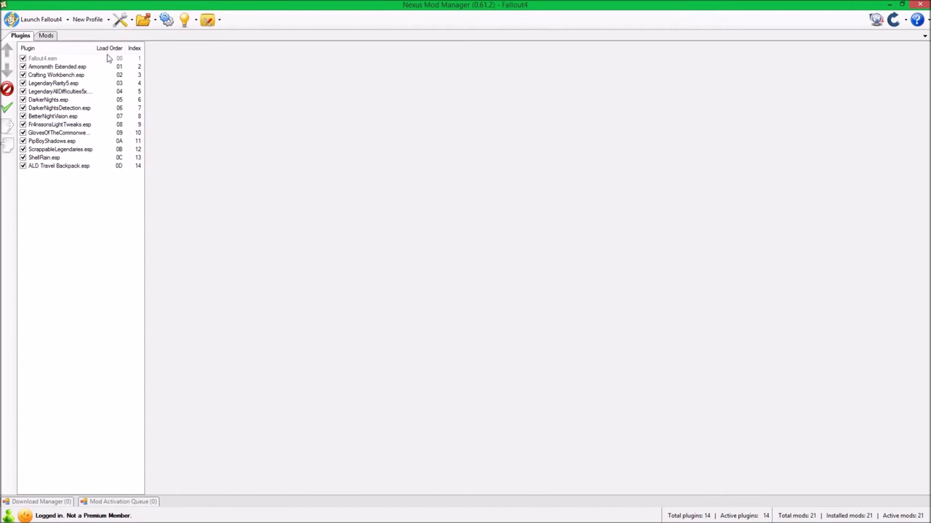
Set the custom launch command in the Fallout4 settings to Fallout4.exe and save the settings.
left_click(156, 21)
left_click(166, 19)
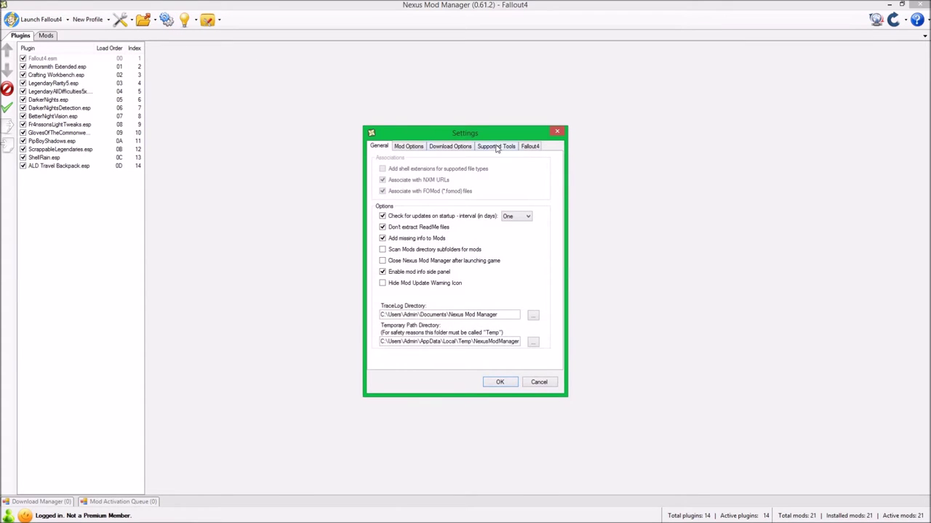
left_click(524, 147)
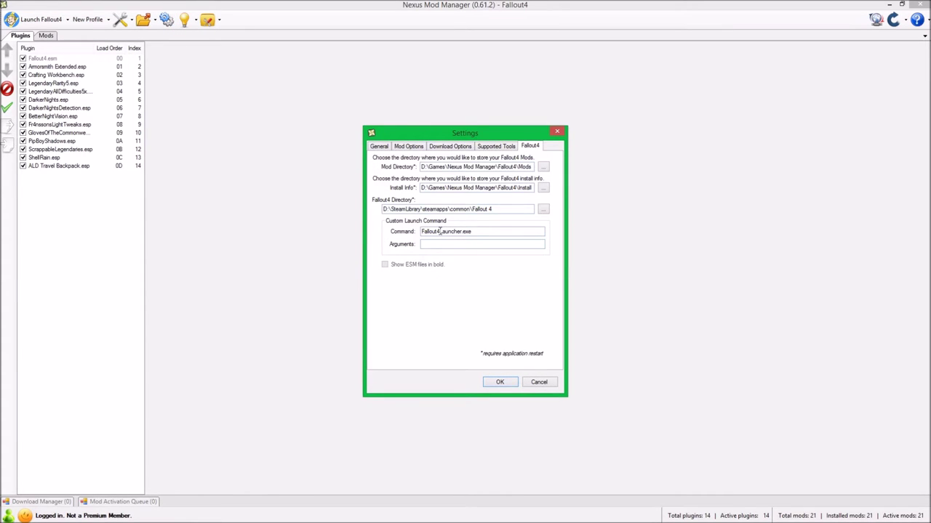
left_click_drag(439, 231, 473, 231)
type(".exe")
left_click(501, 381)
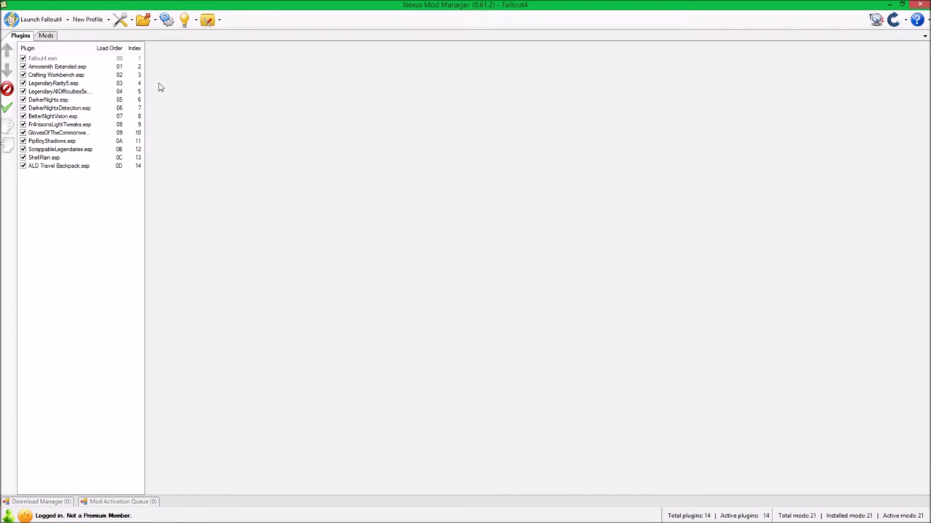
Start the game with the Launch Custom Fallout4 option and quit the launcher.
left_click(67, 21)
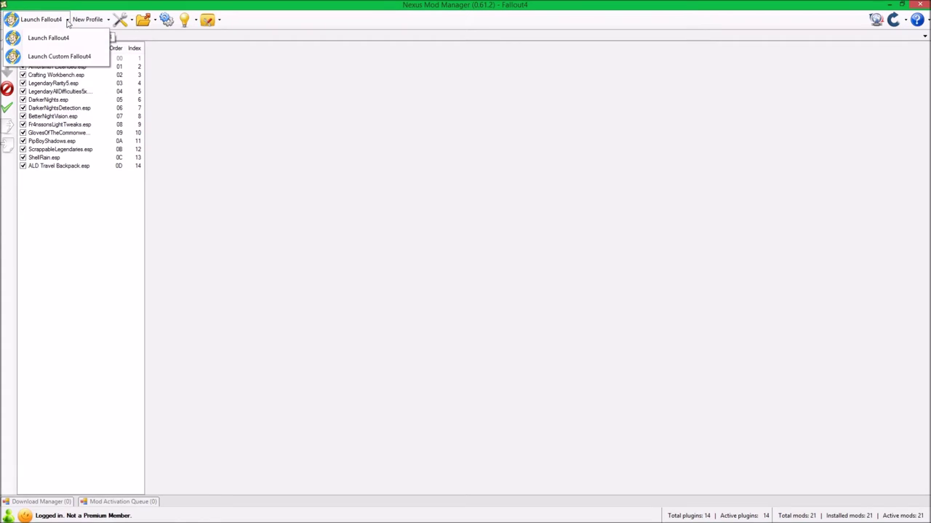
left_click(69, 59)
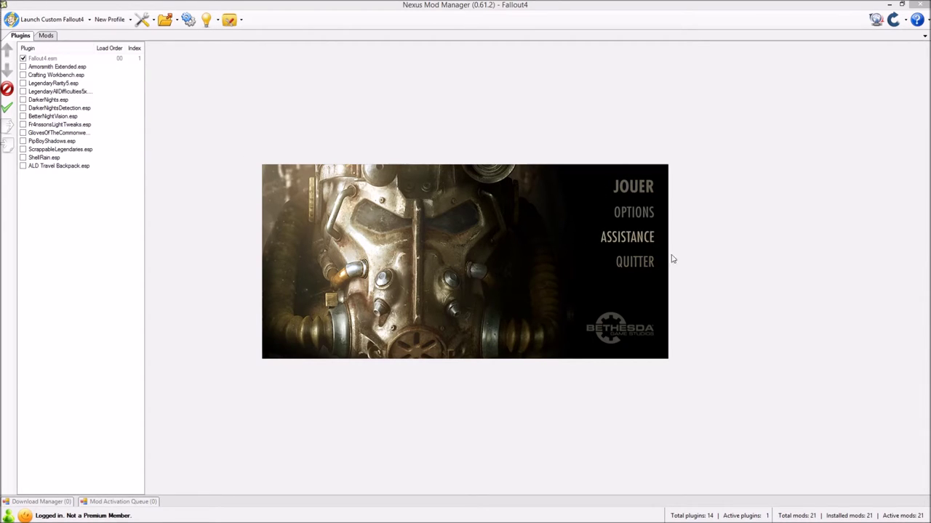
left_click(634, 262)
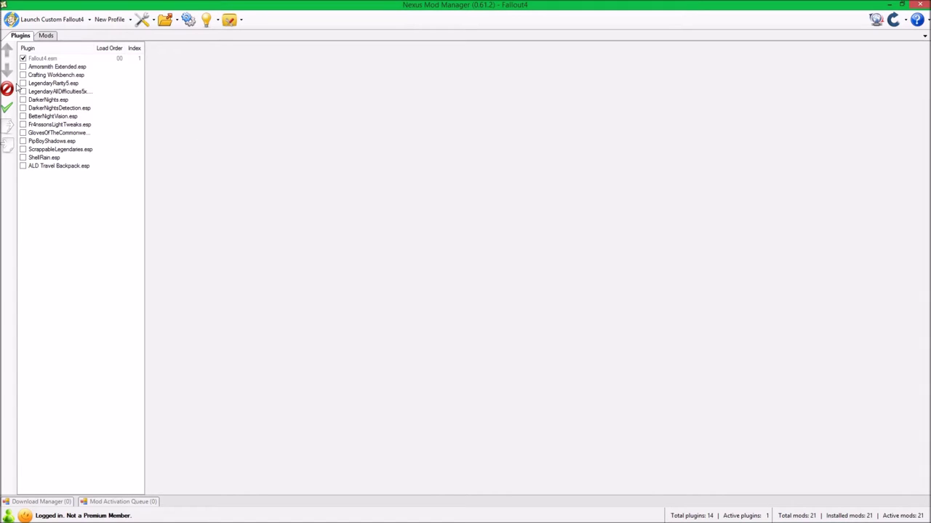
Enable all the managed plugins again.
left_click(6, 109)
left_click(481, 304)
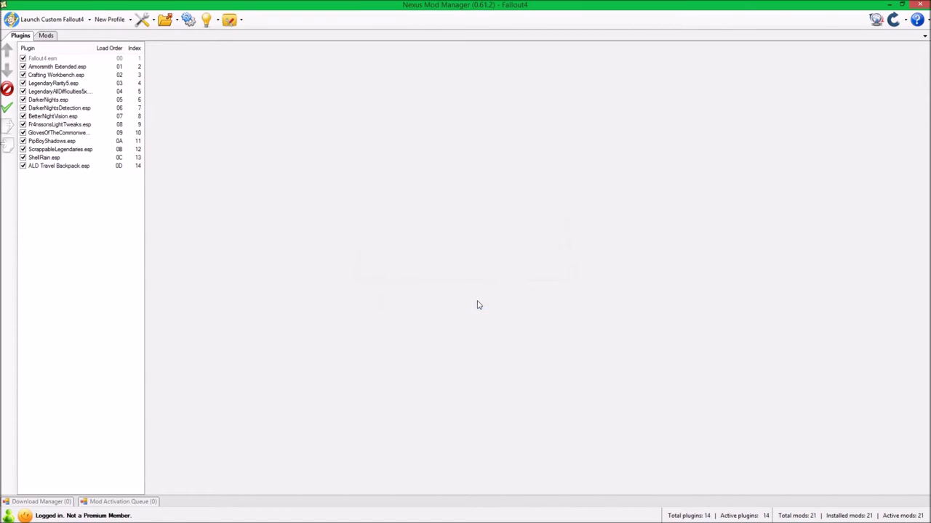
Switch to the Fallout 4 folder, copy the name Fallout4Launcher, and rename that executable as Fallout4Launcher_real.exe.
key("alt+Tab")
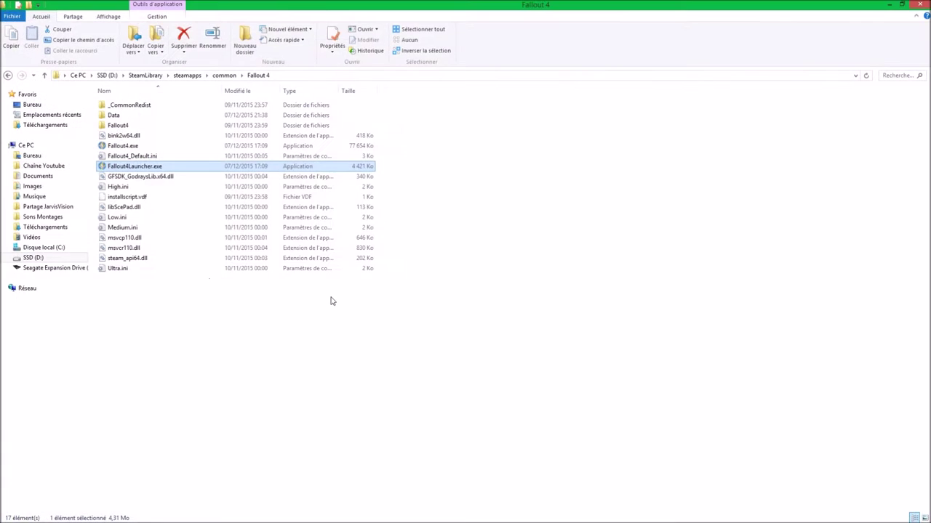
left_click(147, 169)
key("ctrl+c")
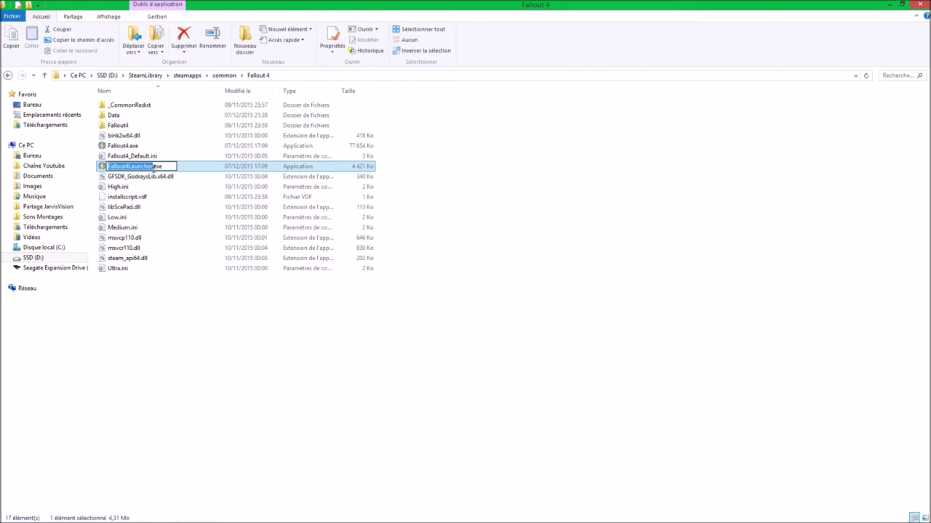
left_click(154, 166)
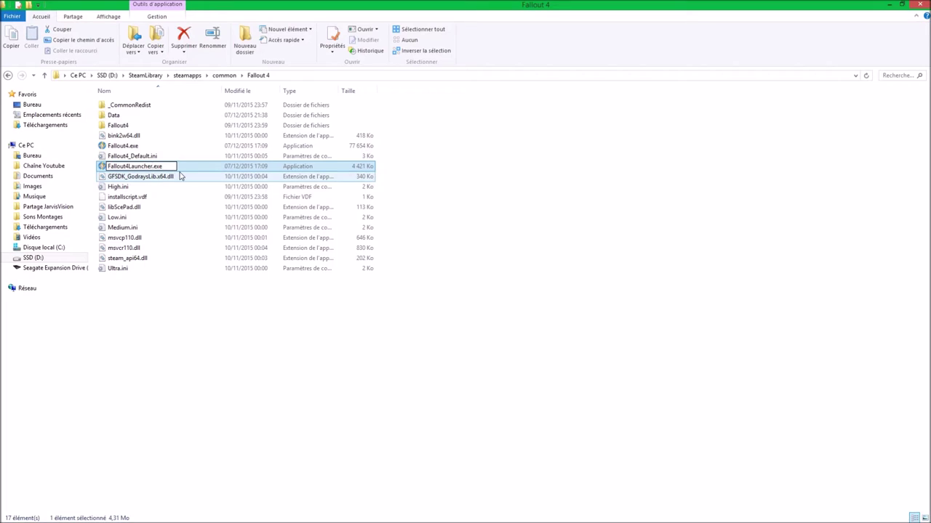
type("_real")
key("Return")
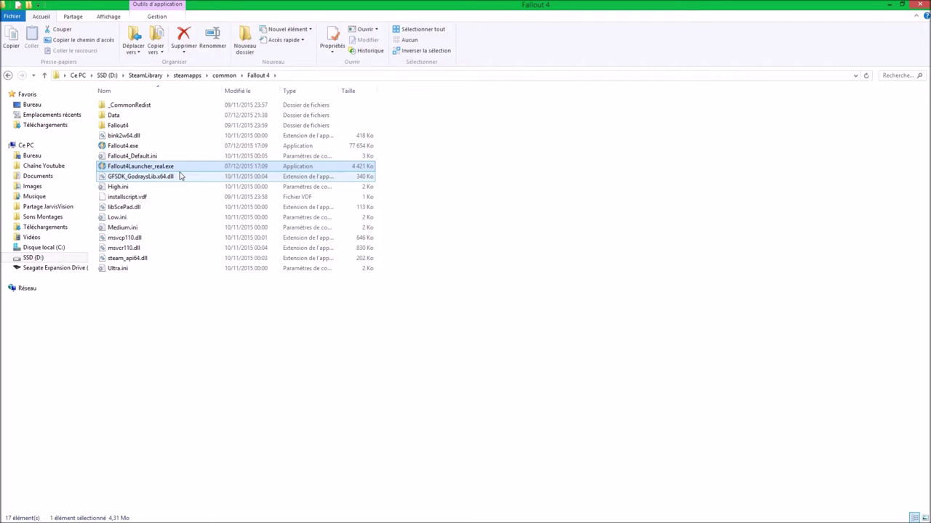
Rename Fallout4.exe as Fallout4Launcher.exe using the copied name and return to Nexus Mod Manager.
left_click(152, 146)
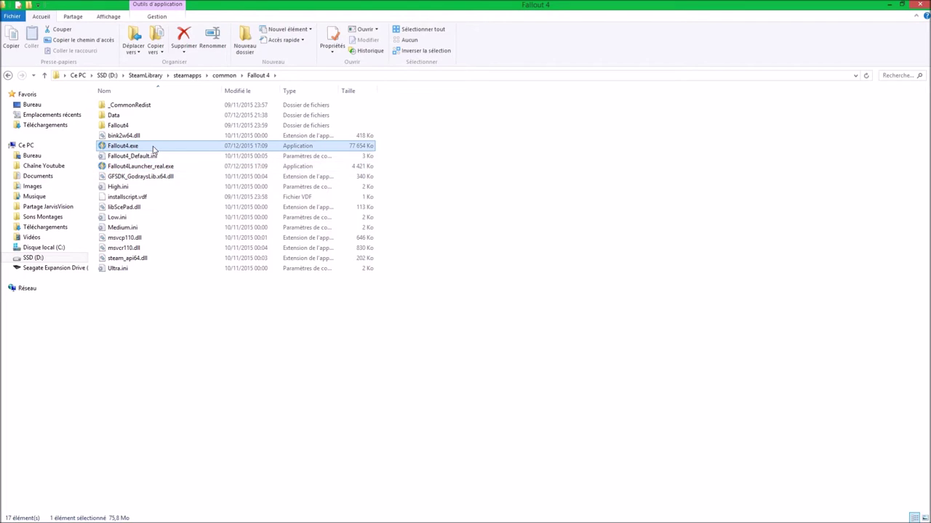
key("F2")
key("ctrl+v")
left_click(627, 279)
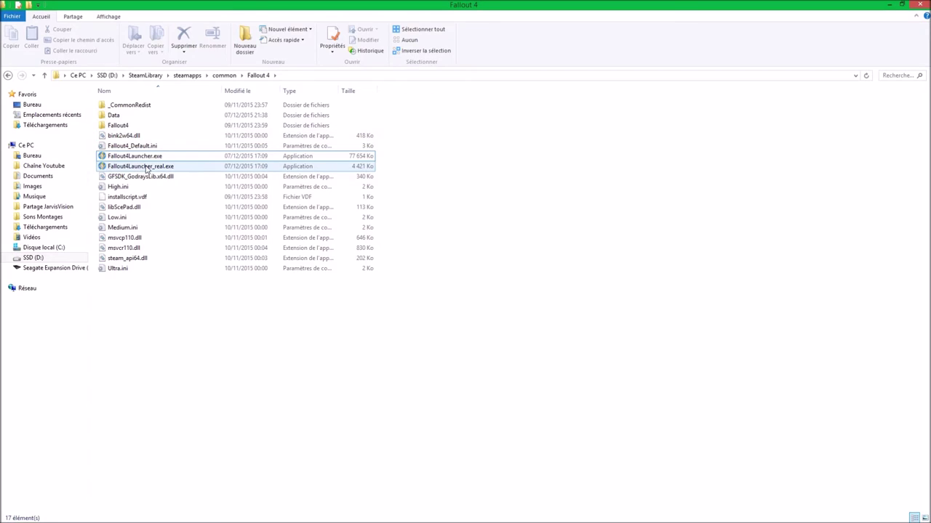
mouse_move(146, 168)
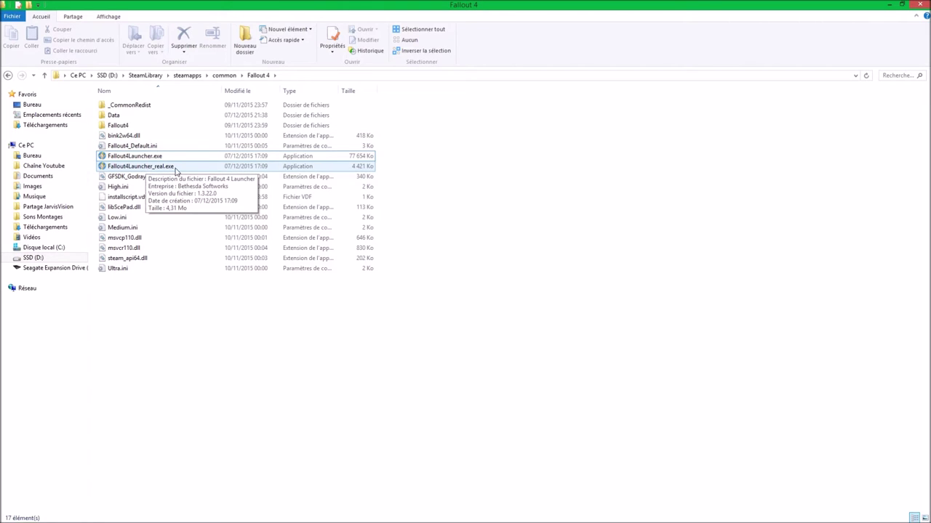
left_click(889, 6)
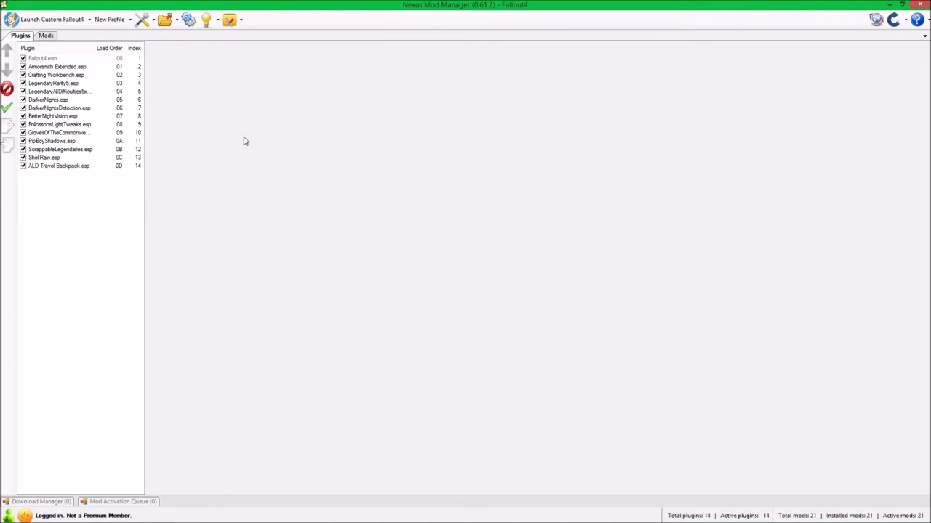
Set the custom launch command in the Fallout4 settings to Fallout4Launcher.exe and save the settings.
left_click(188, 20)
left_click(530, 146)
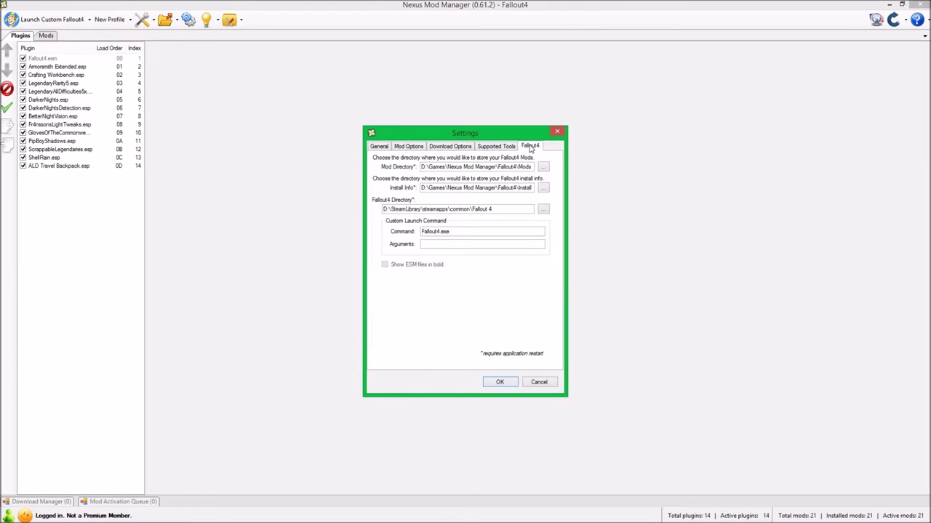
left_click_drag(449, 231, 417, 234)
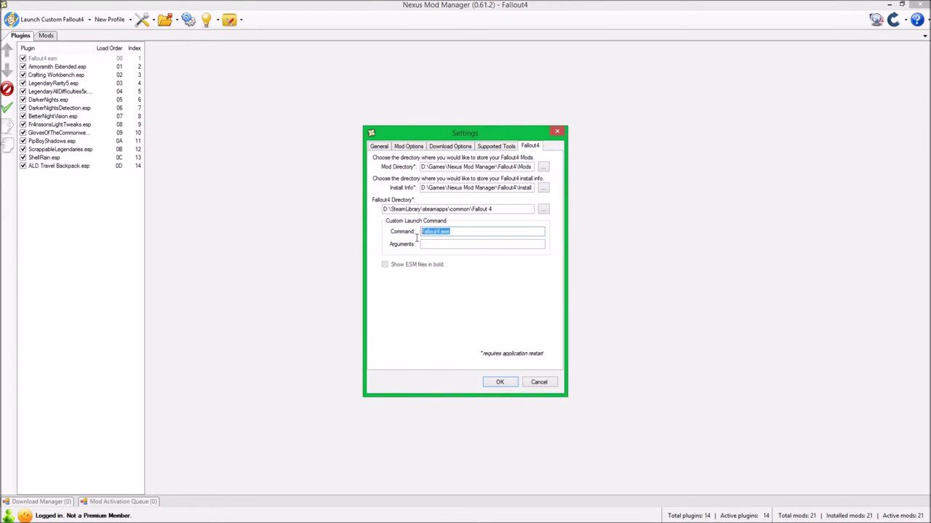
key("ctrl+v")
type(".")
left_click(499, 382)
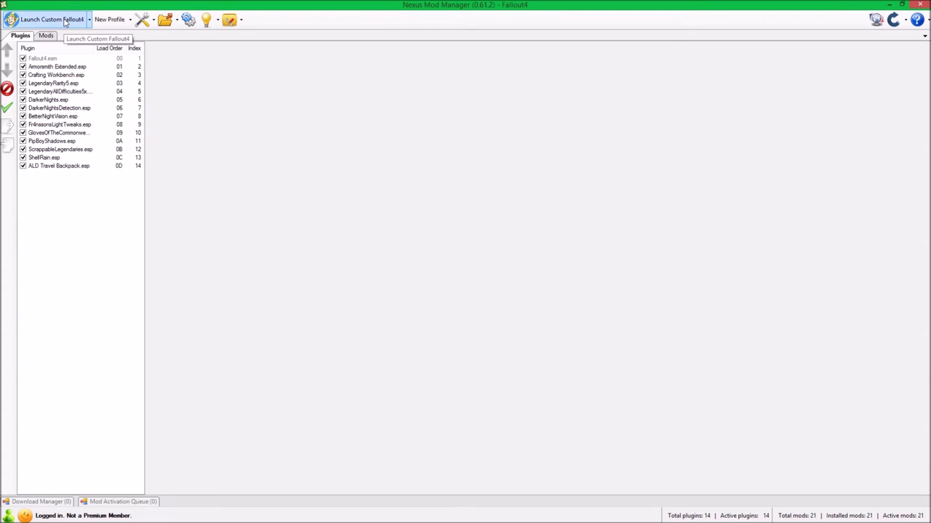
Launch custom Fallout4 from the mod manager and continue the most recent saved game.
left_click(66, 21)
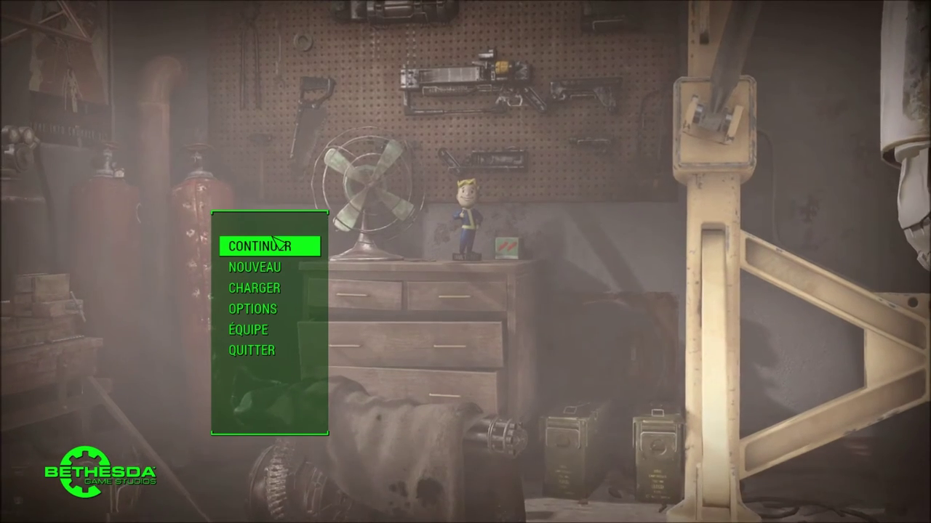
left_click(279, 246)
left_click(440, 252)
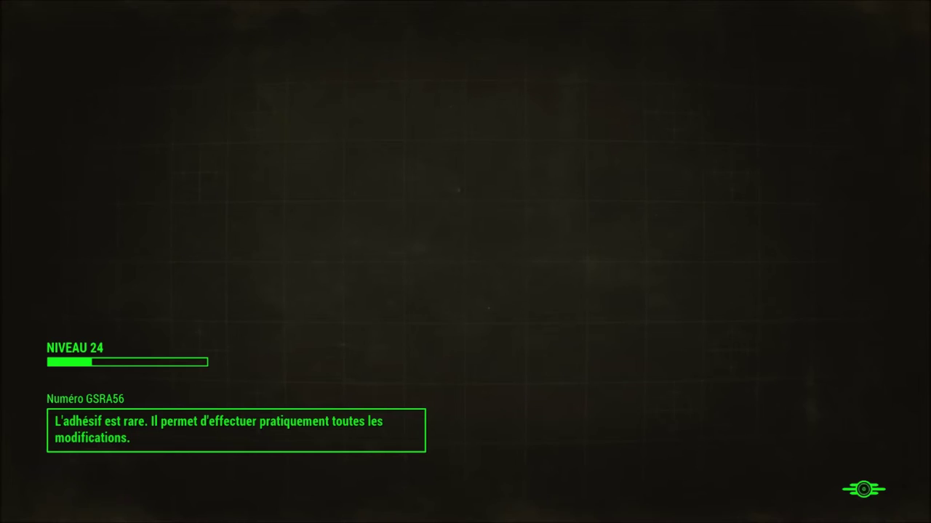